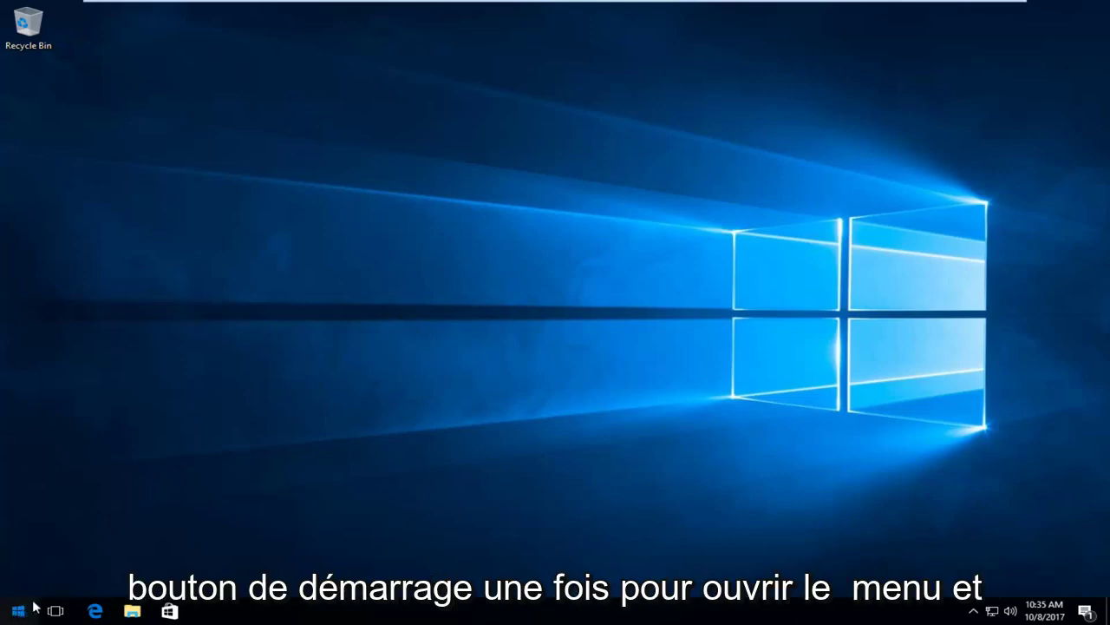
Search for regedit, run it as administrator and allow it to make changes to the device.
click(21, 612)
click(21, 613)
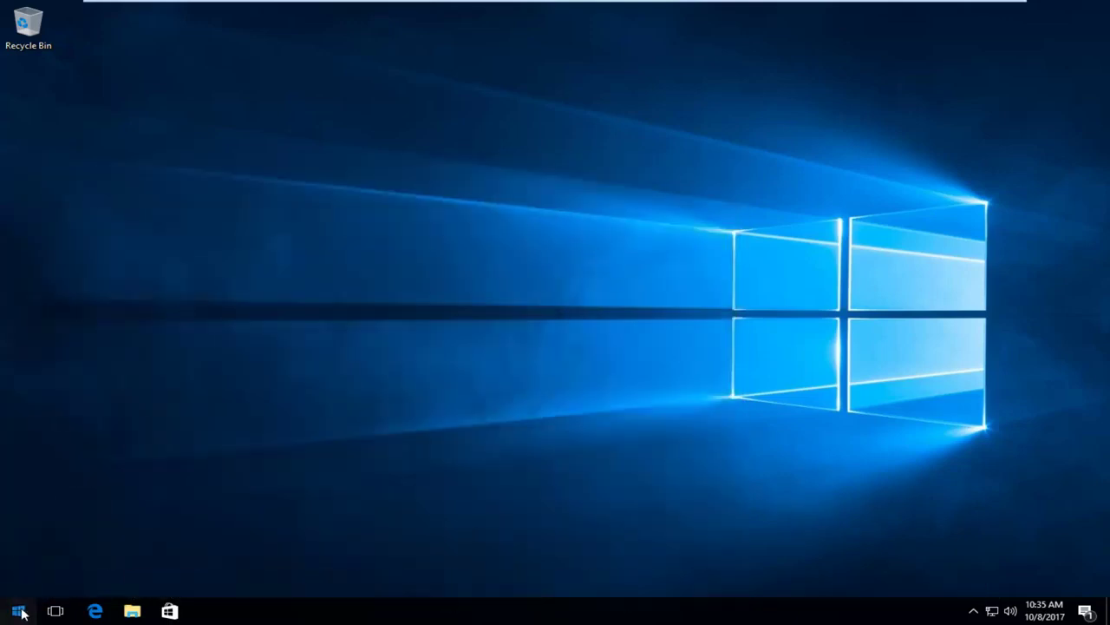
click(21, 612)
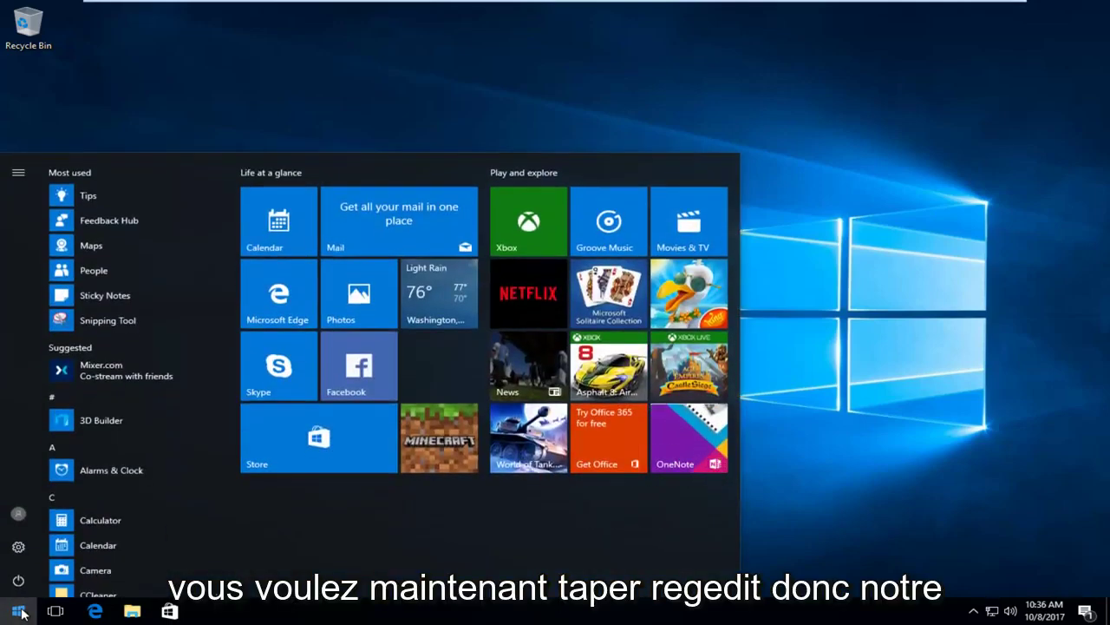
text(r)
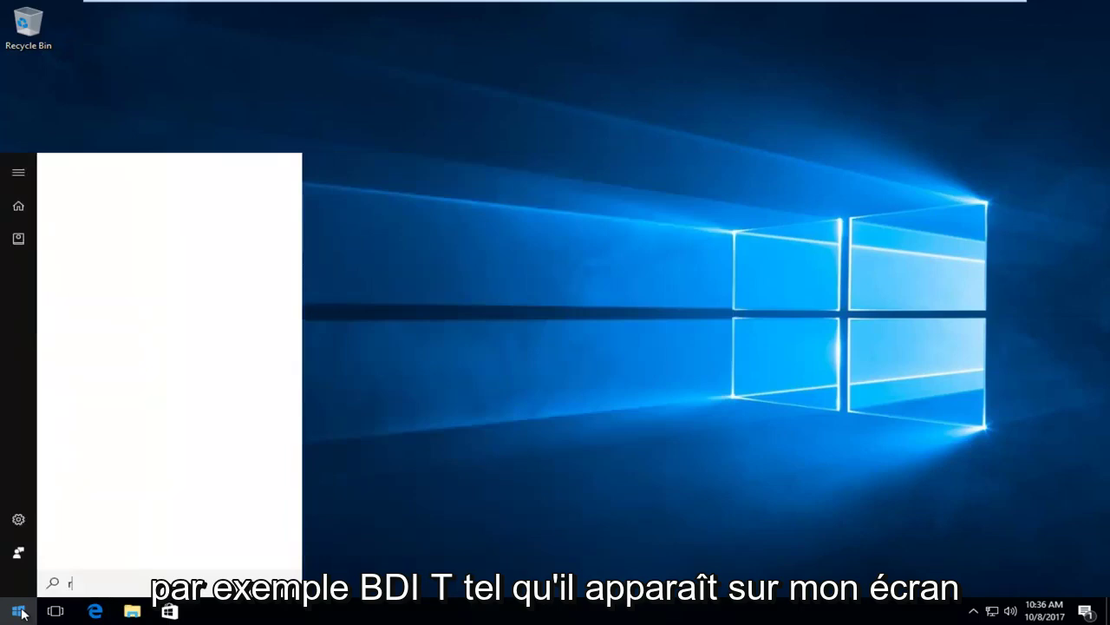
text(egedit)
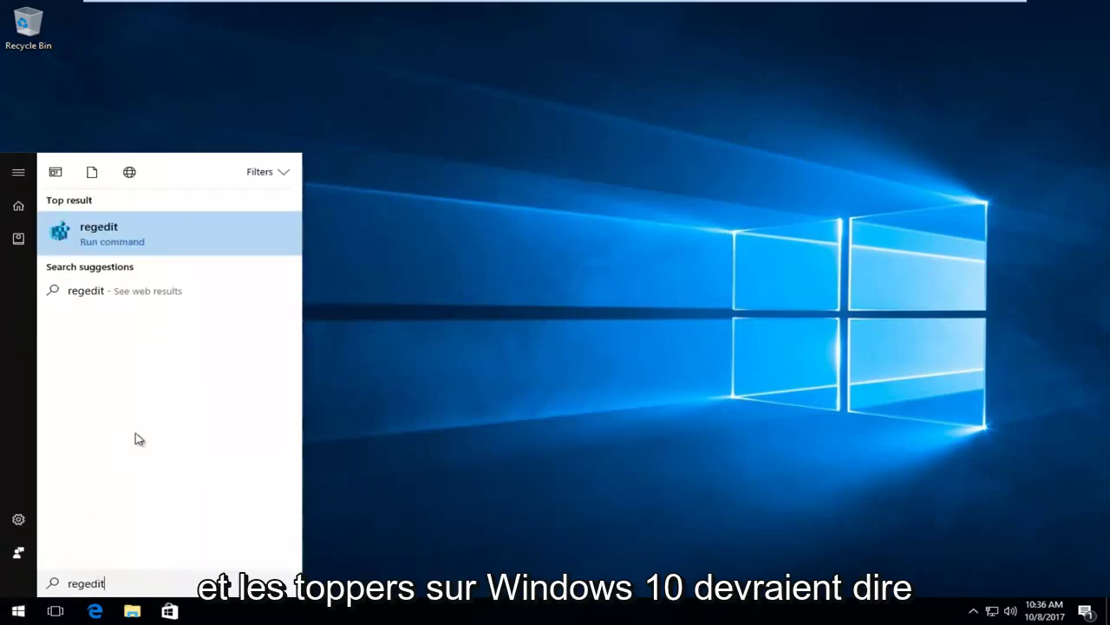
right_click(100, 236)
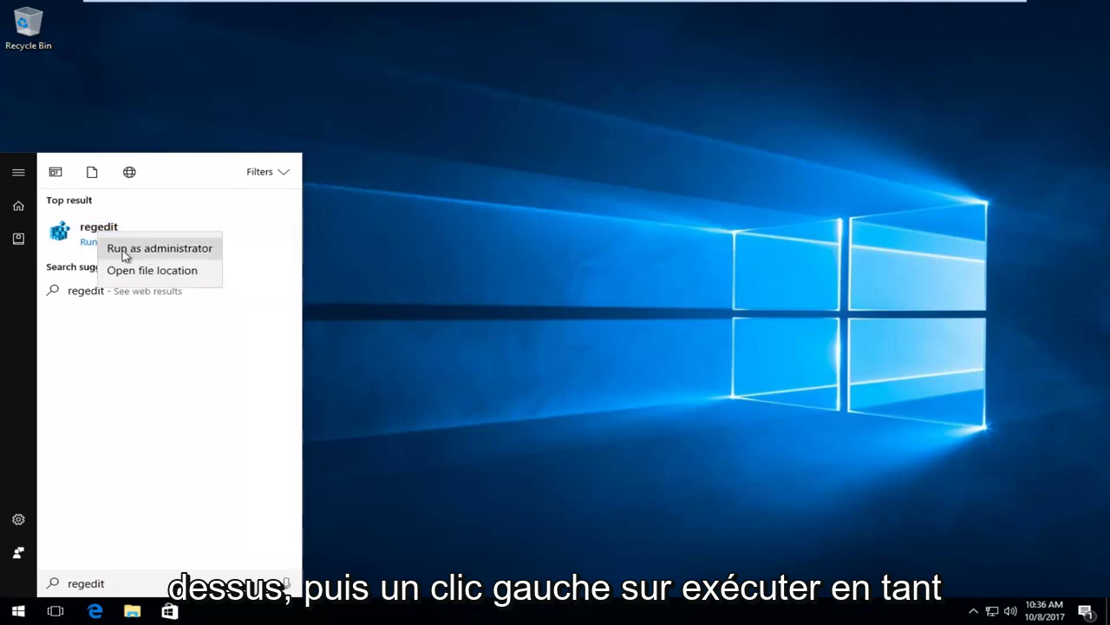
click(123, 251)
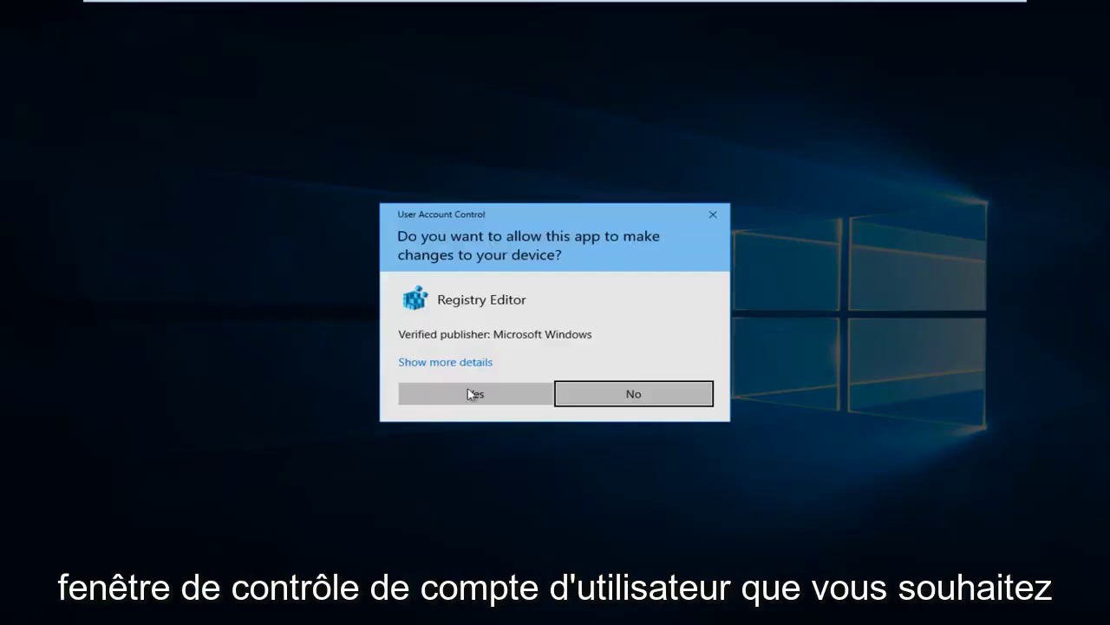
click(476, 395)
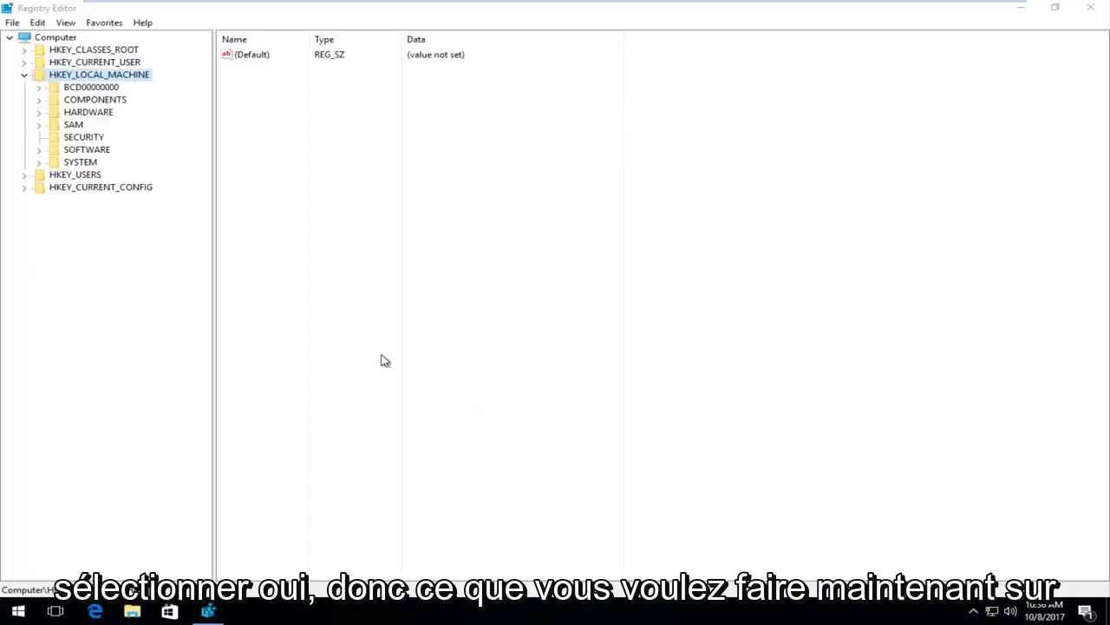
Expand the registry tree down to HKEY_LOCAL_MACHINE\SOFTWARE\Microsoft.
click(26, 76)
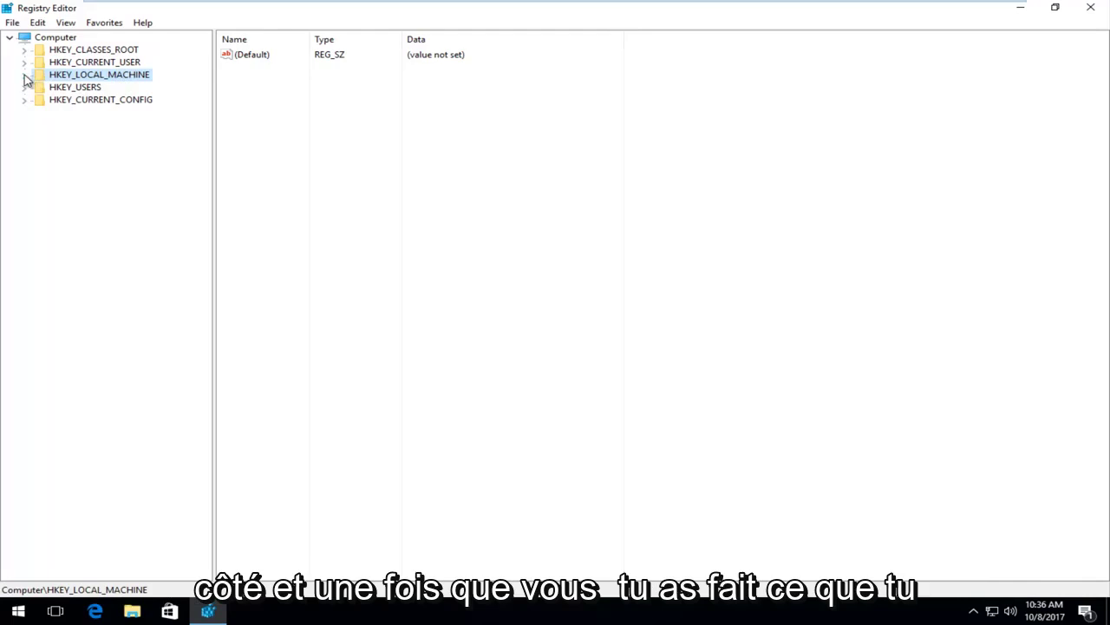
click(25, 75)
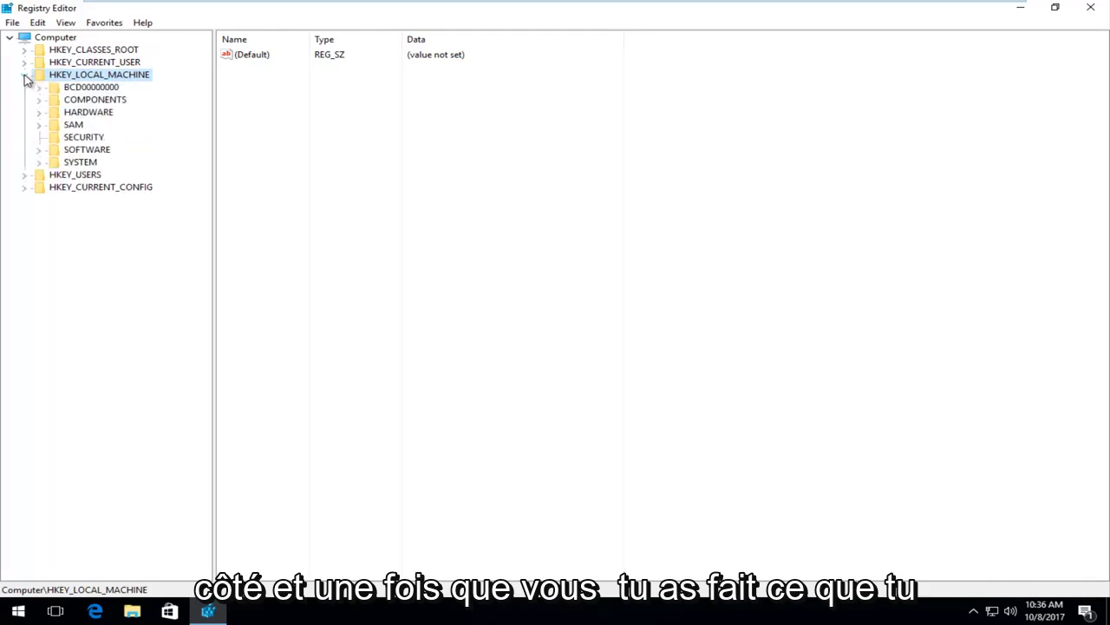
click(56, 151)
click(40, 153)
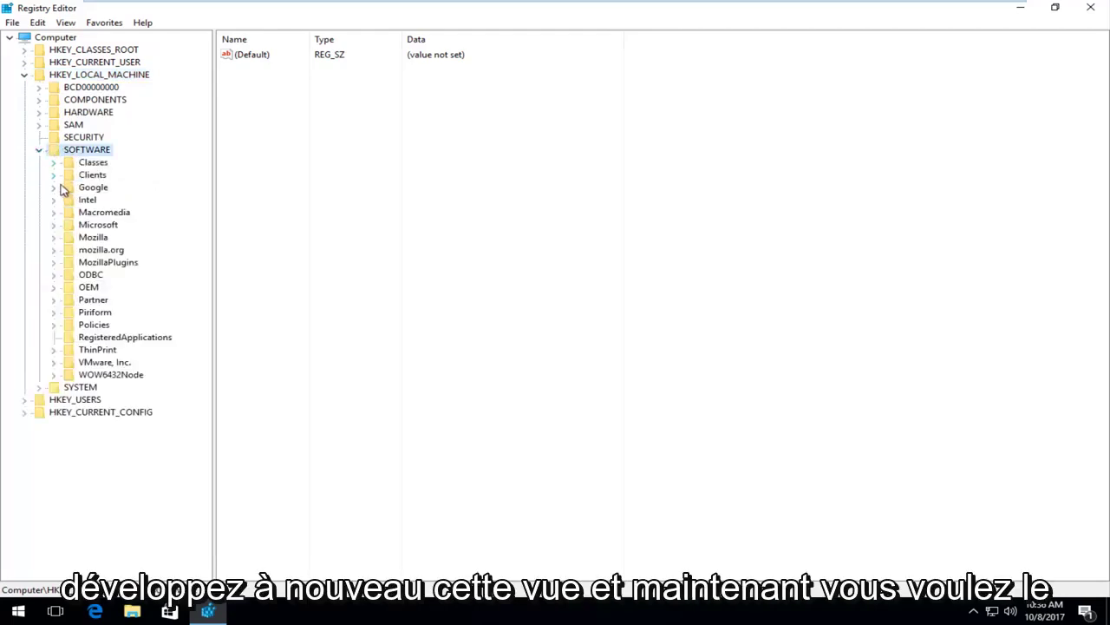
click(70, 228)
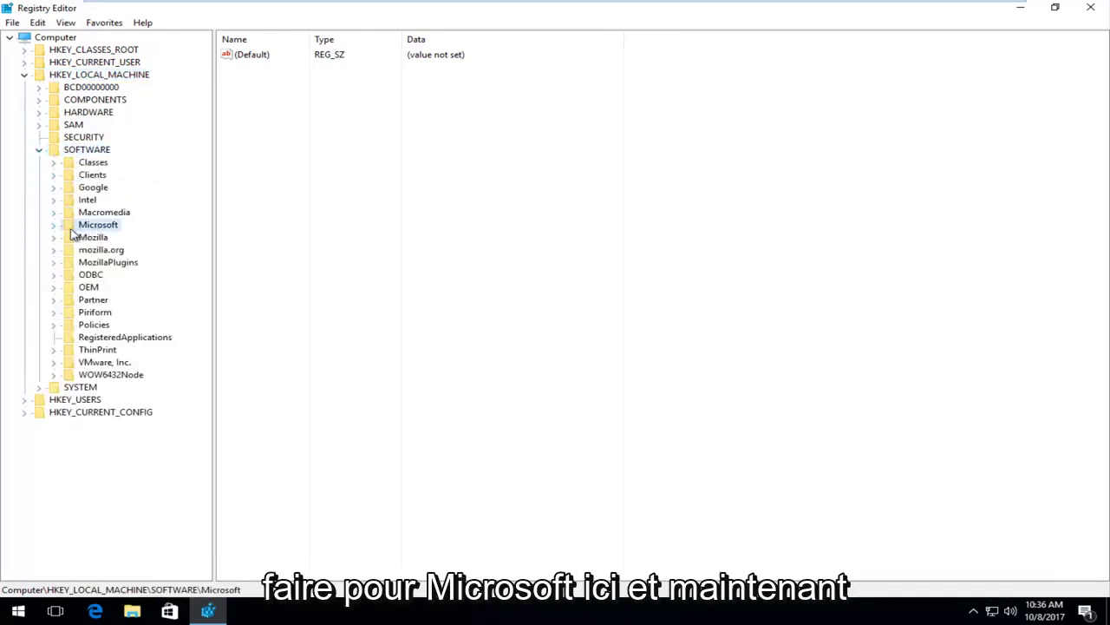
click(53, 226)
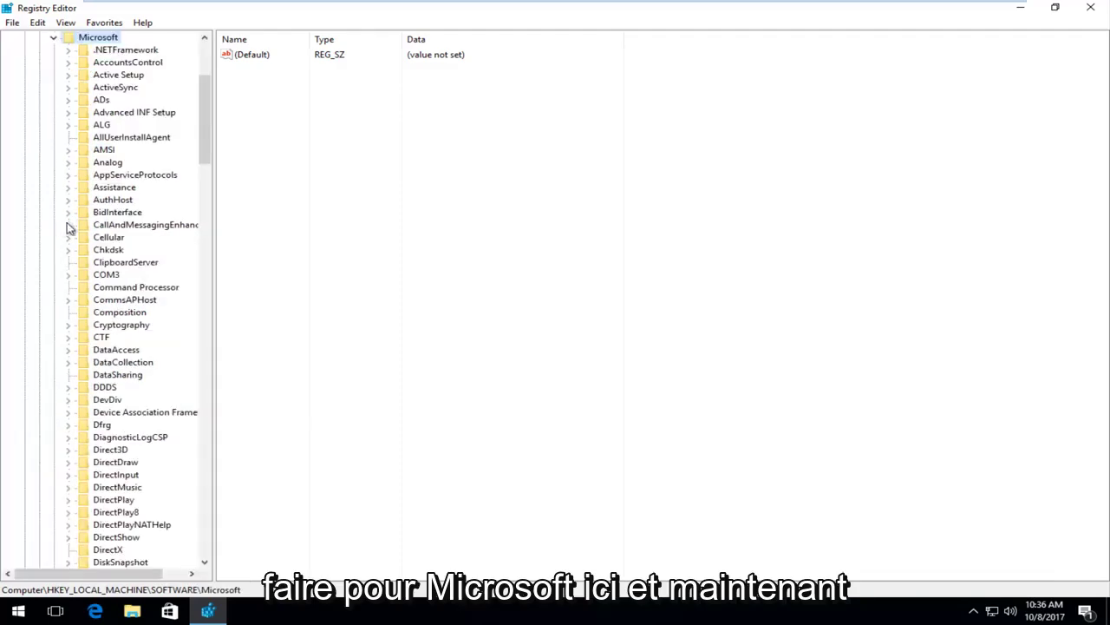
Expand the Windows key under Microsoft and widen the key tree so the full subkey names fit.
scroll(99, 269, down, 8)
scroll(100, 282, down, 20)
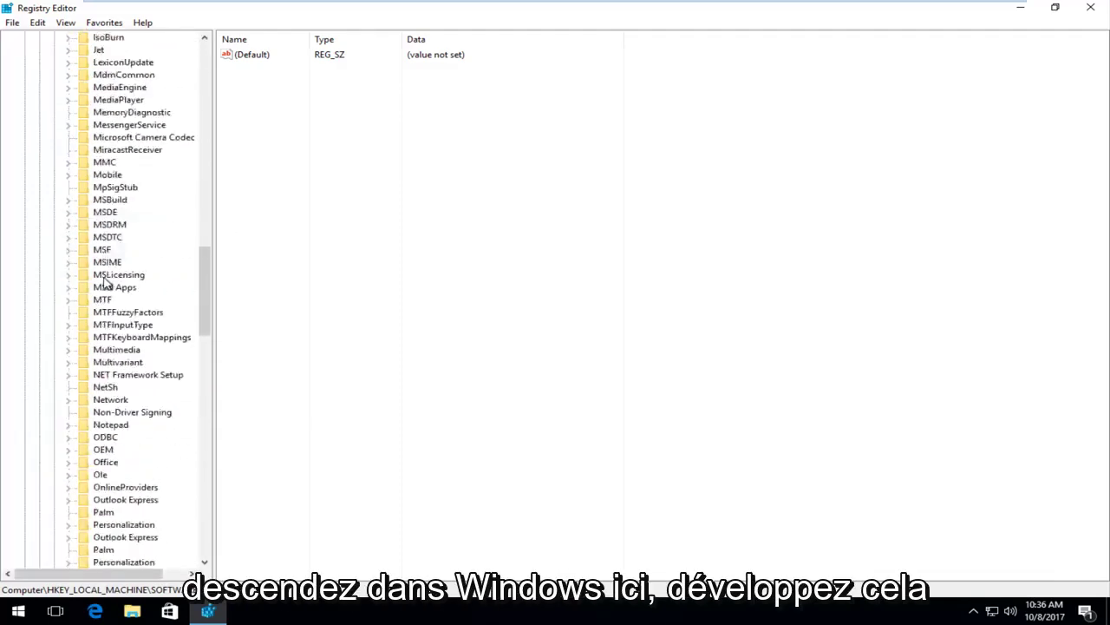
scroll(110, 277, down, 8)
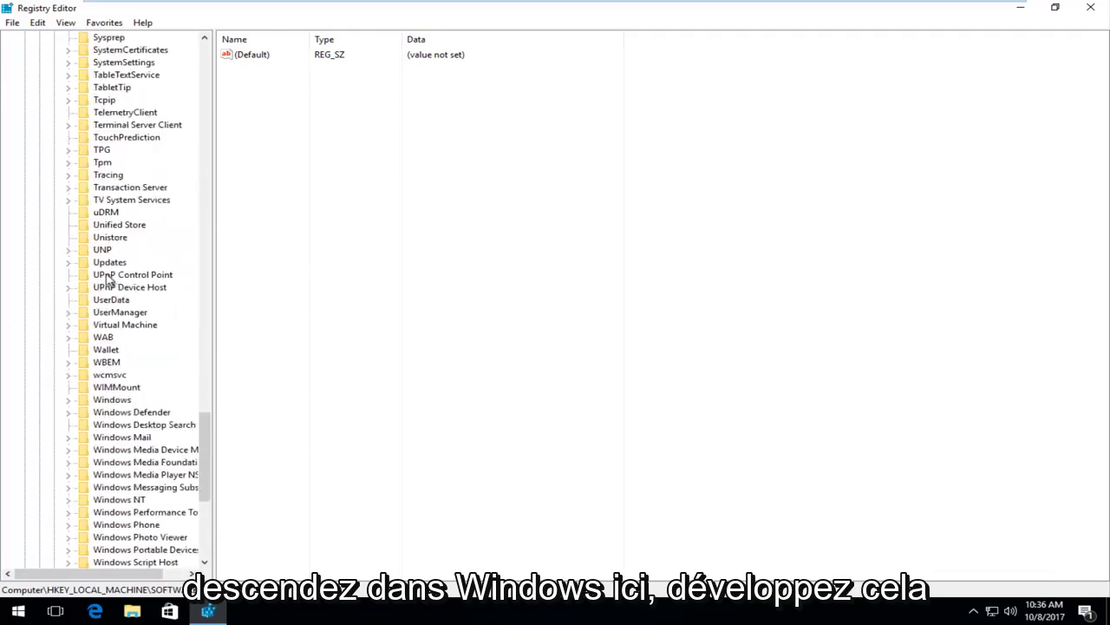
click(77, 397)
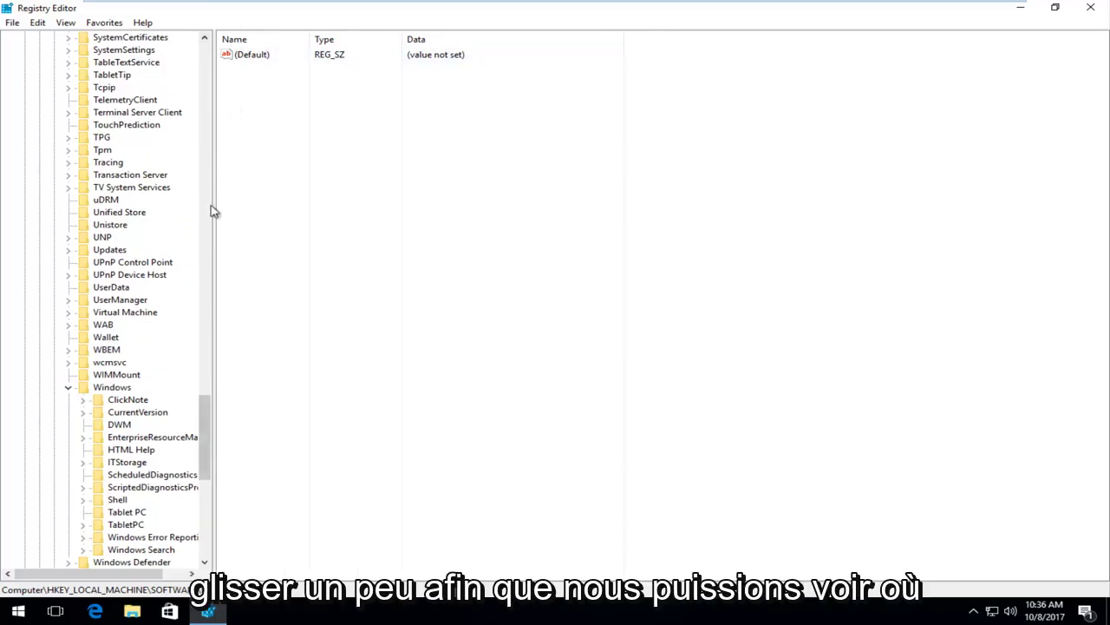
drag(216, 209, 251, 211)
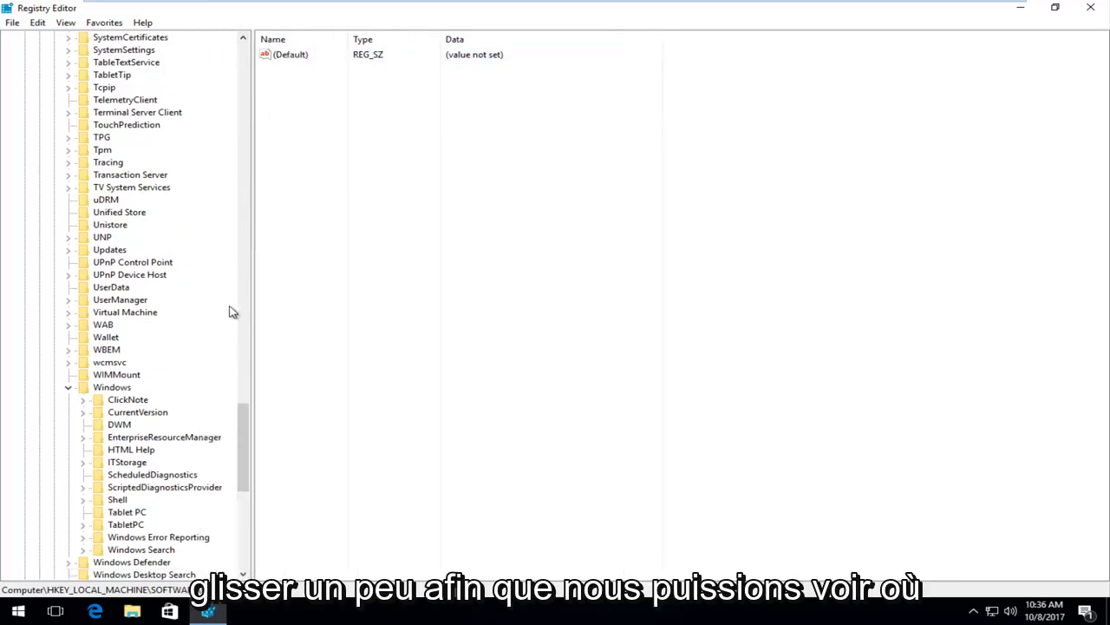
drag(257, 306, 298, 299)
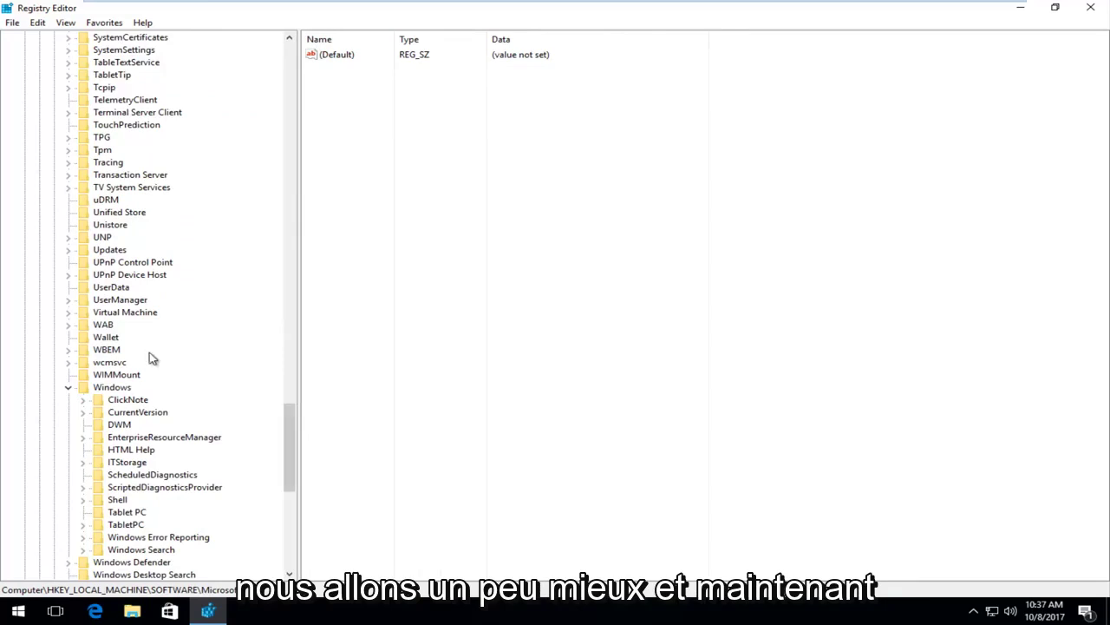
Open the CurrentVersion\Policies\Attachments key under Windows and widen the Name column of its value list.
scroll(139, 357, down, 1)
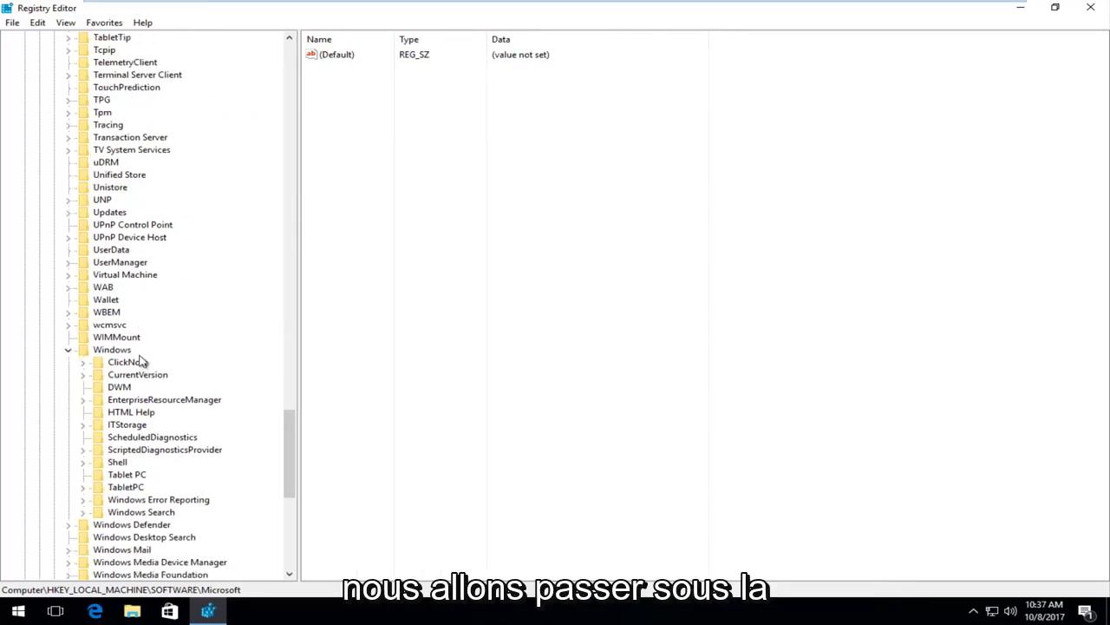
click(137, 378)
click(83, 374)
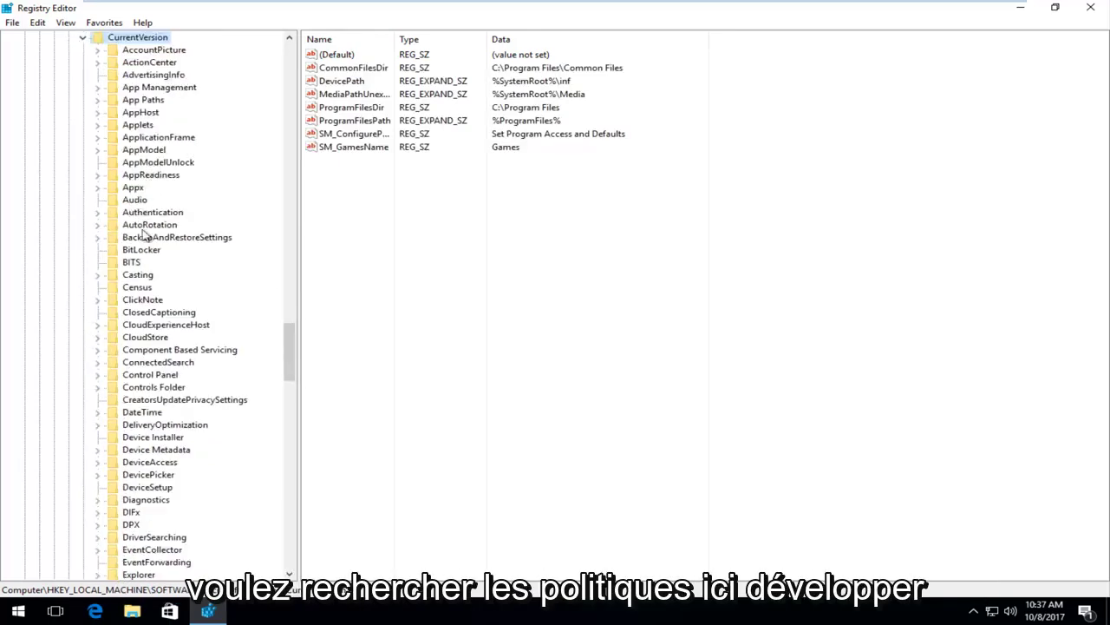
scroll(144, 236, down, 4)
scroll(154, 307, down, 13)
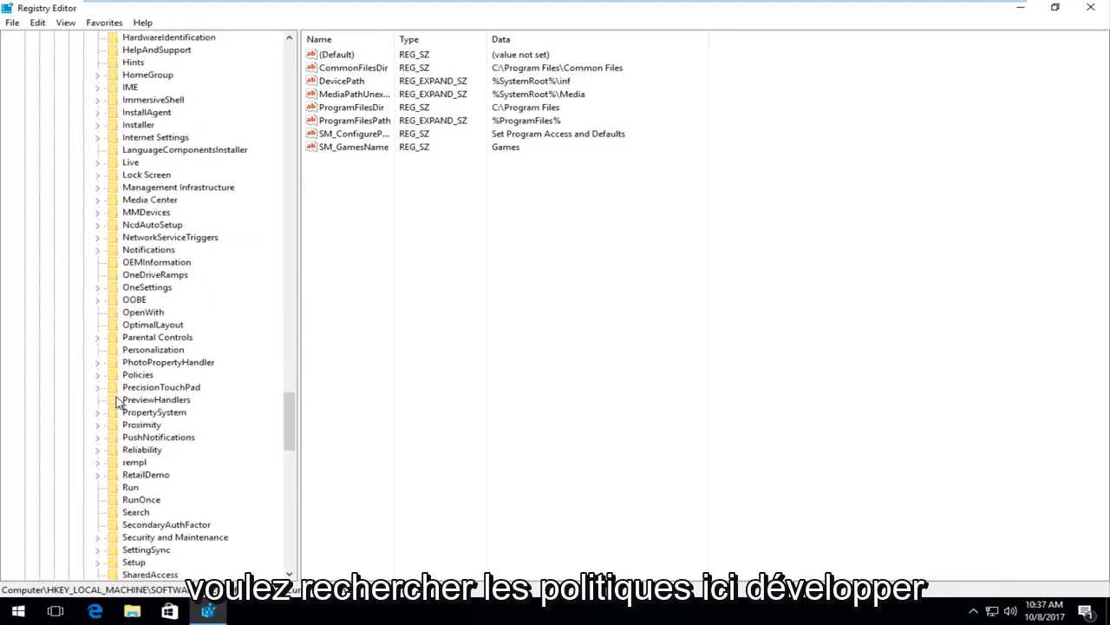
click(126, 377)
click(98, 376)
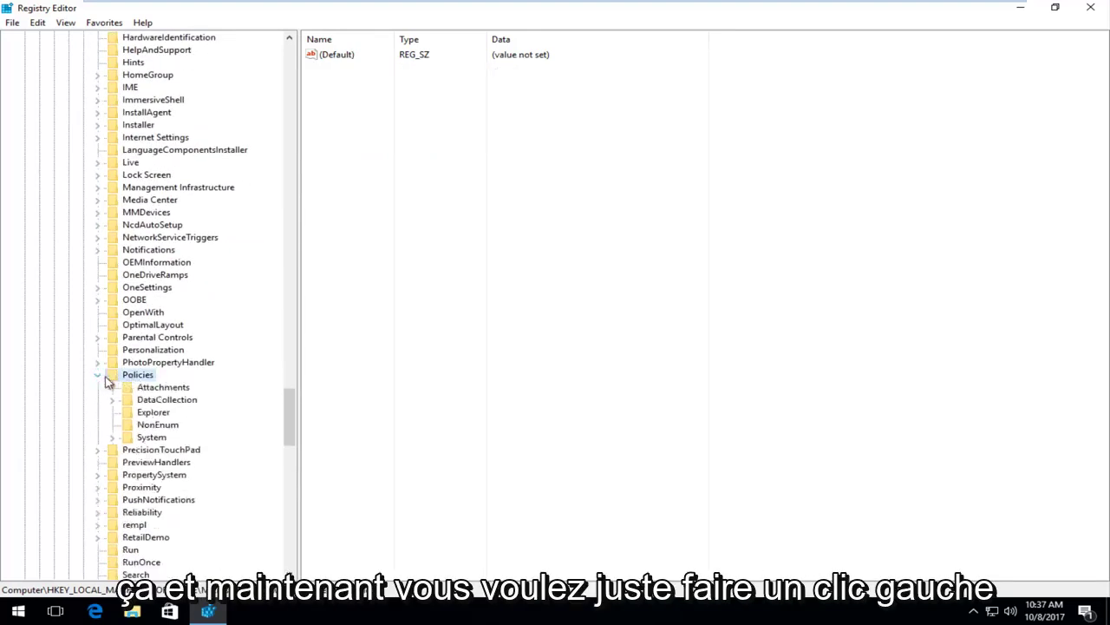
click(145, 388)
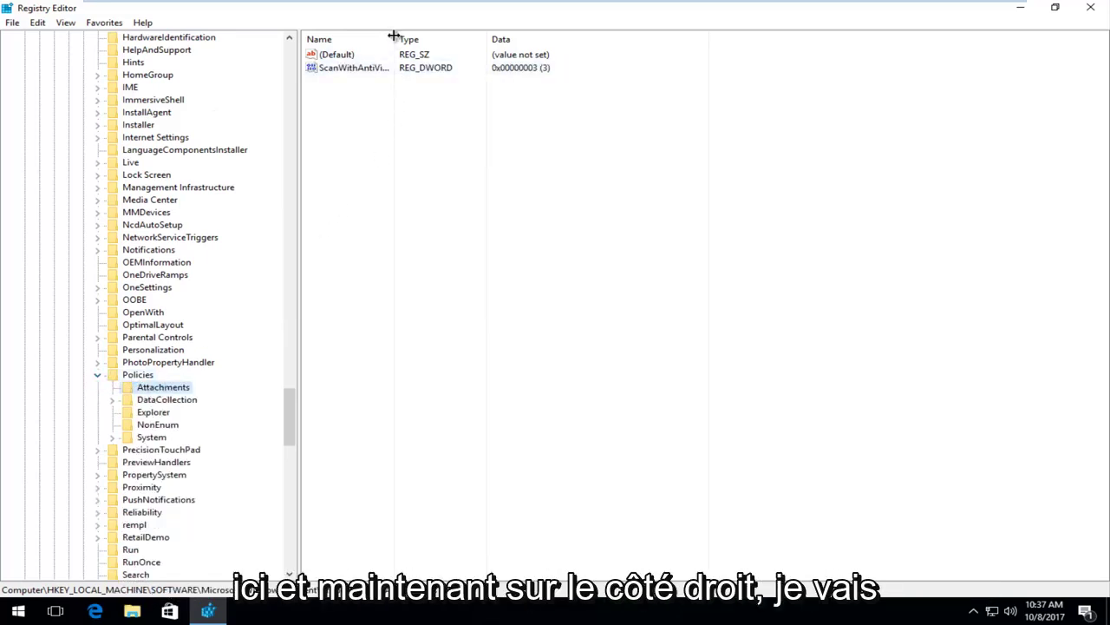
drag(393, 37, 440, 34)
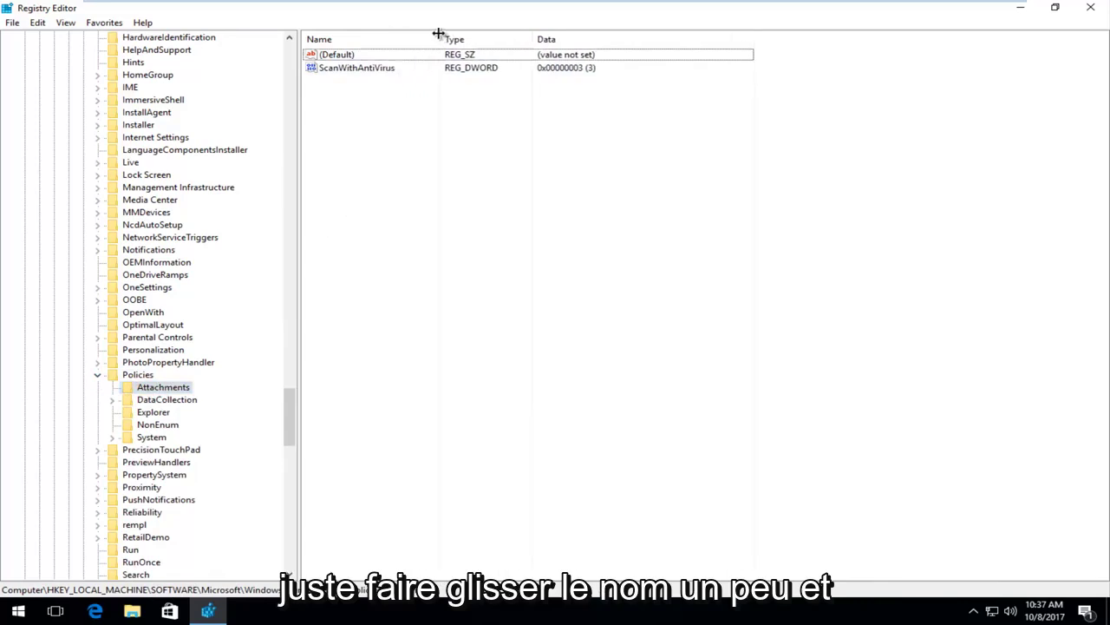
Set the value data of the ScanWithAntiVirus DWORD to 1 and close the Registry Editor.
click(343, 70)
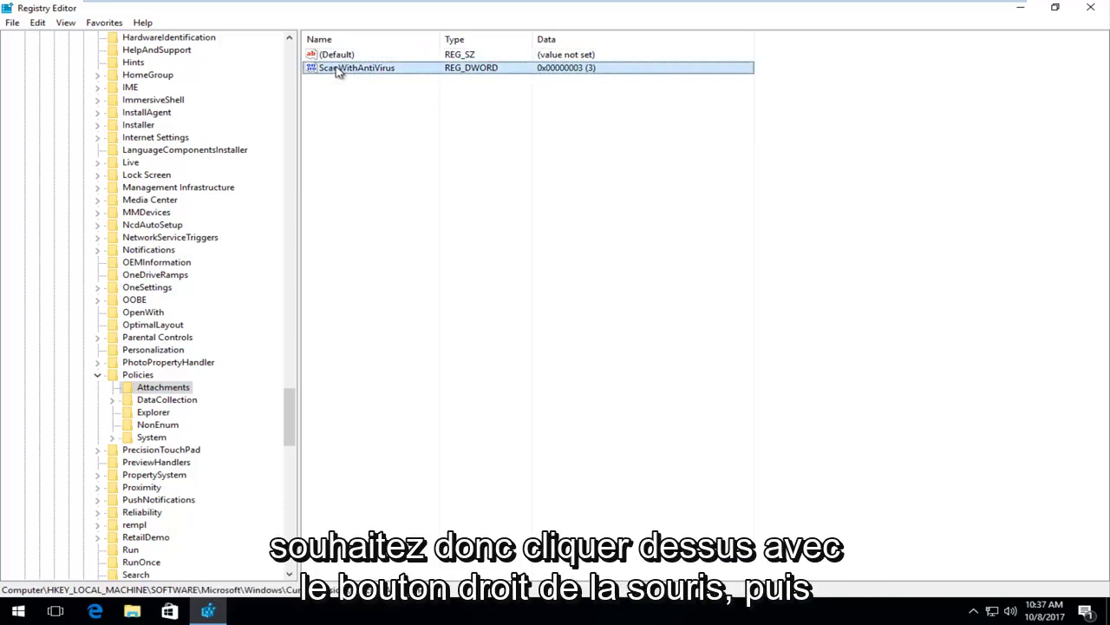
right_click(338, 71)
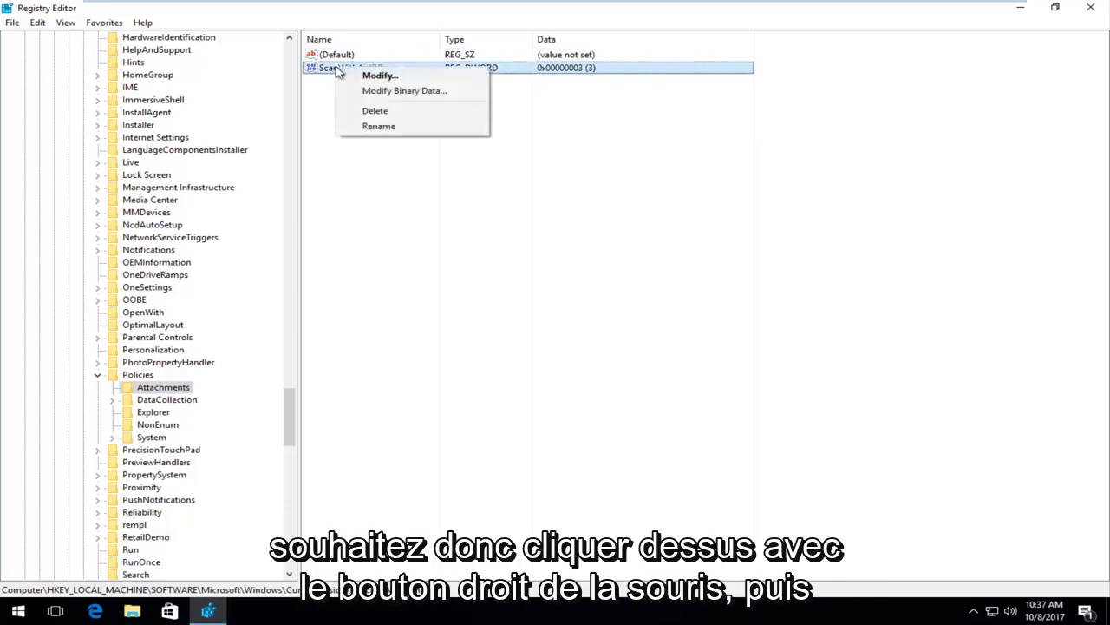
click(378, 76)
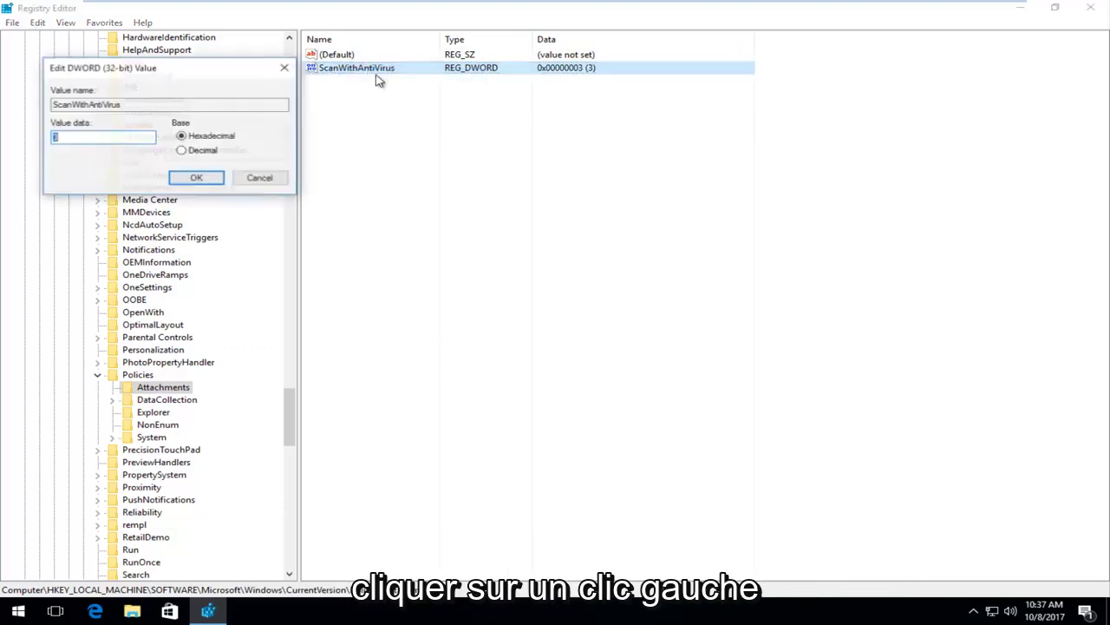
drag(179, 70, 498, 113)
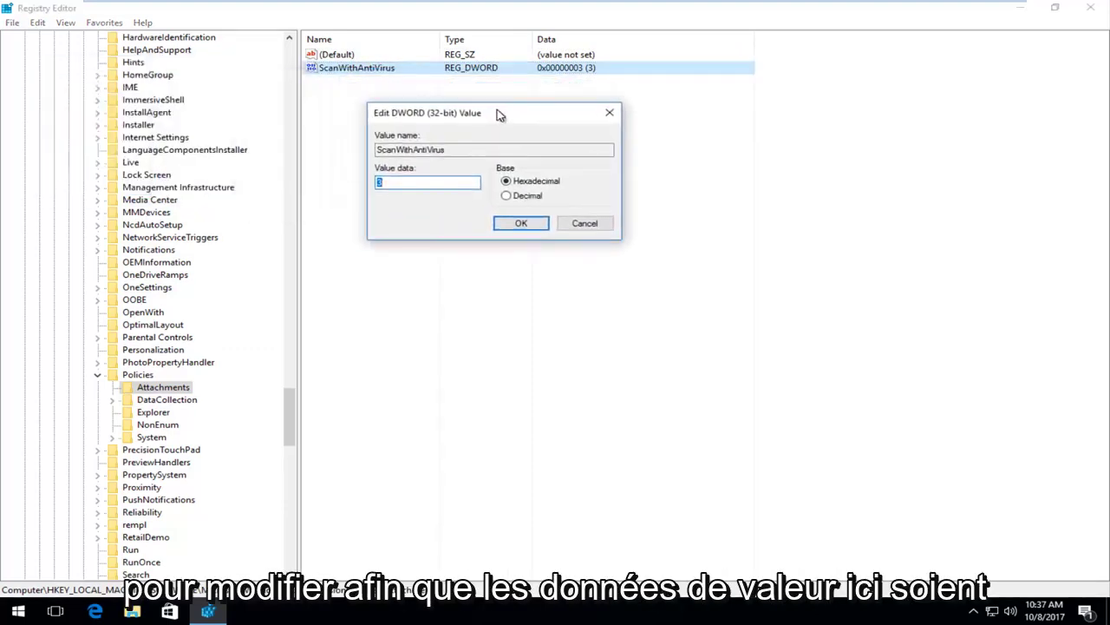
click(399, 181)
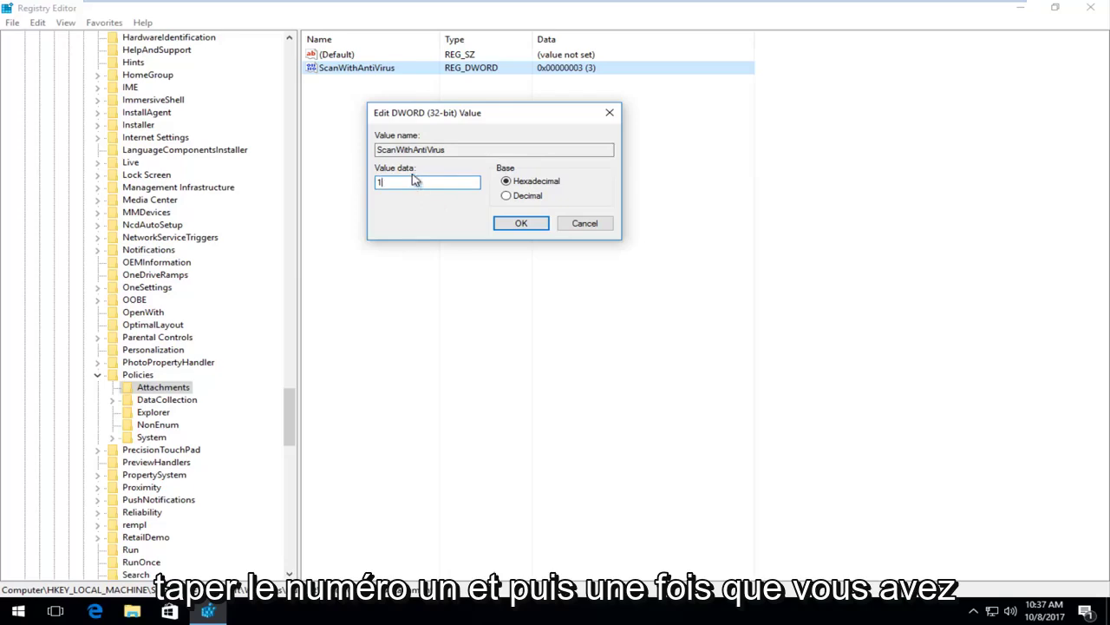
click(522, 224)
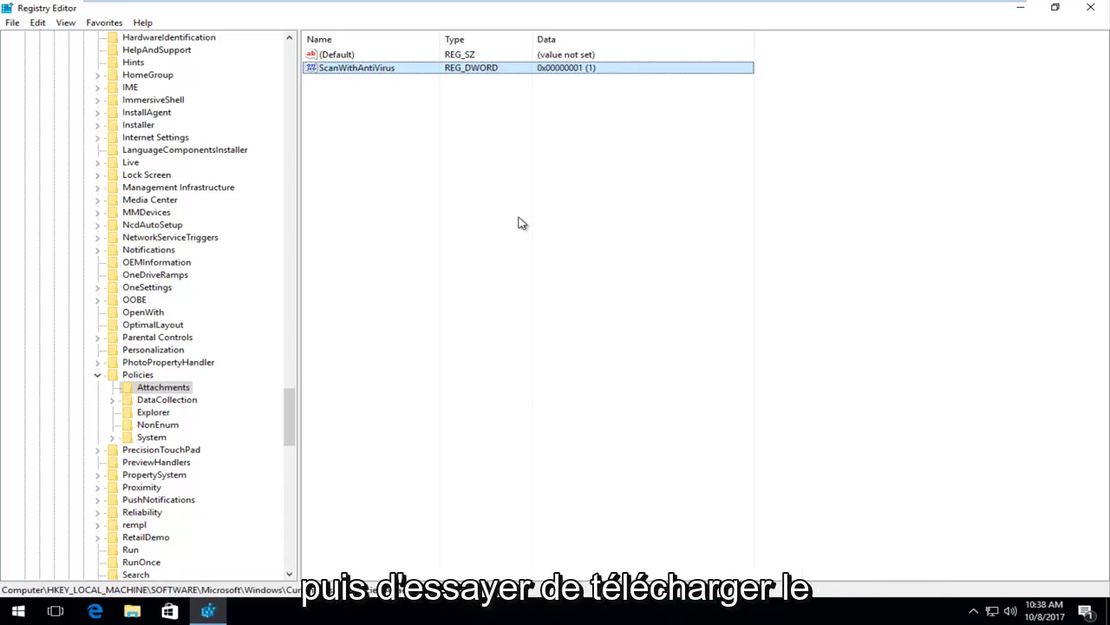
click(1095, 10)
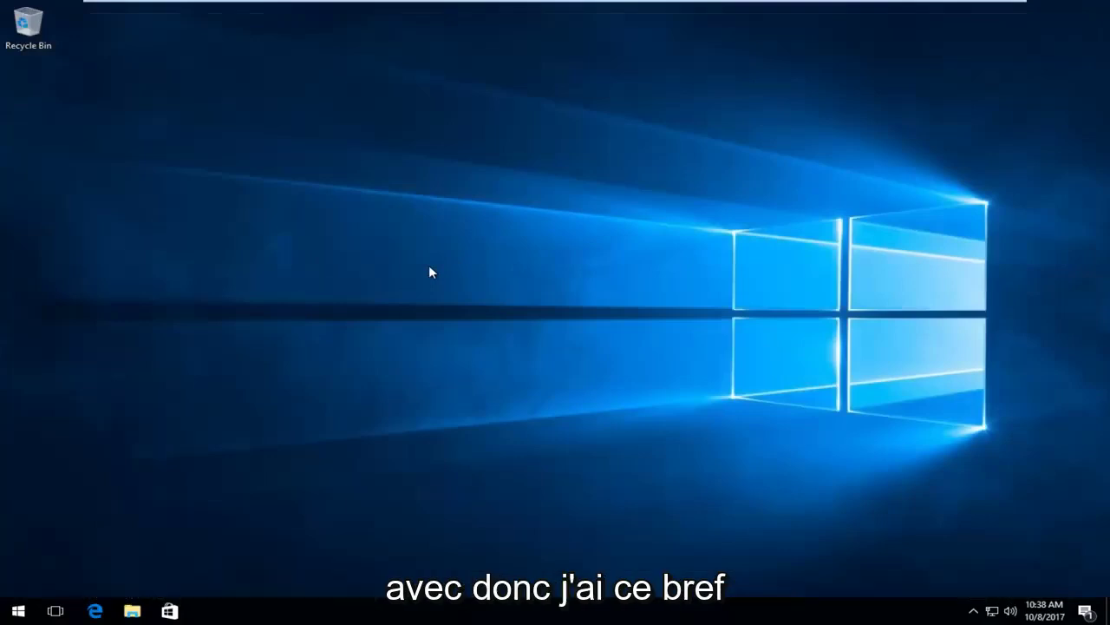